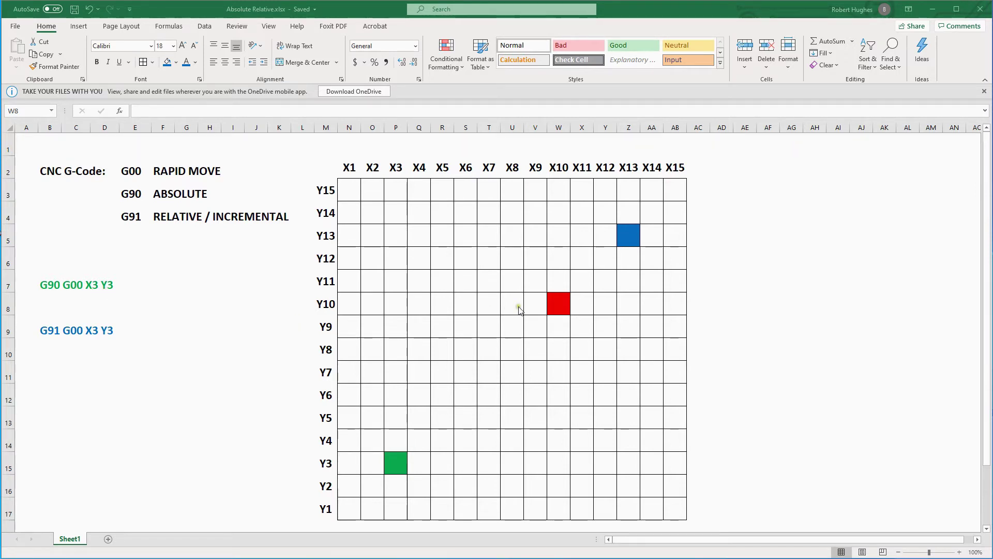
Point out the red W8 square at X10 Y10 on the G90/G91 Excel grid.
left_click(552, 299)
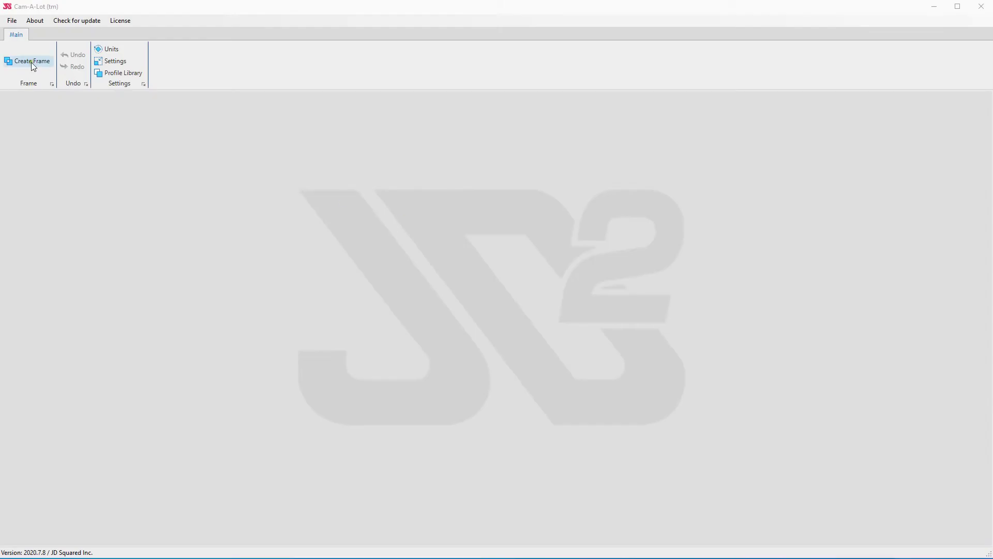
Create the empty frame Frame1 with a 1.625-inch, 5-inch-radius tube profile.
left_click(31, 63)
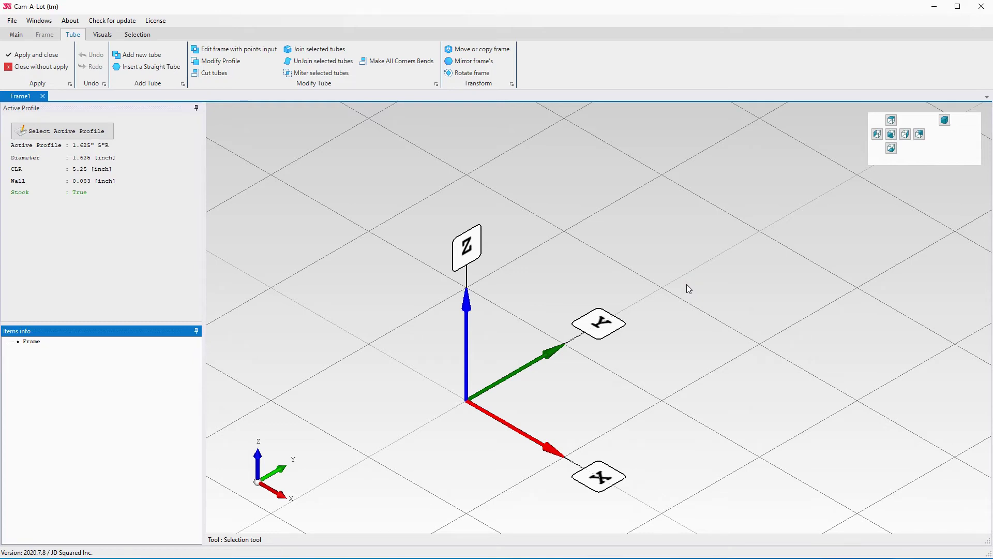
Start a new tube with P1 at the origin (0, 0, 0) and enlarge the 3D viewport.
left_click(143, 55)
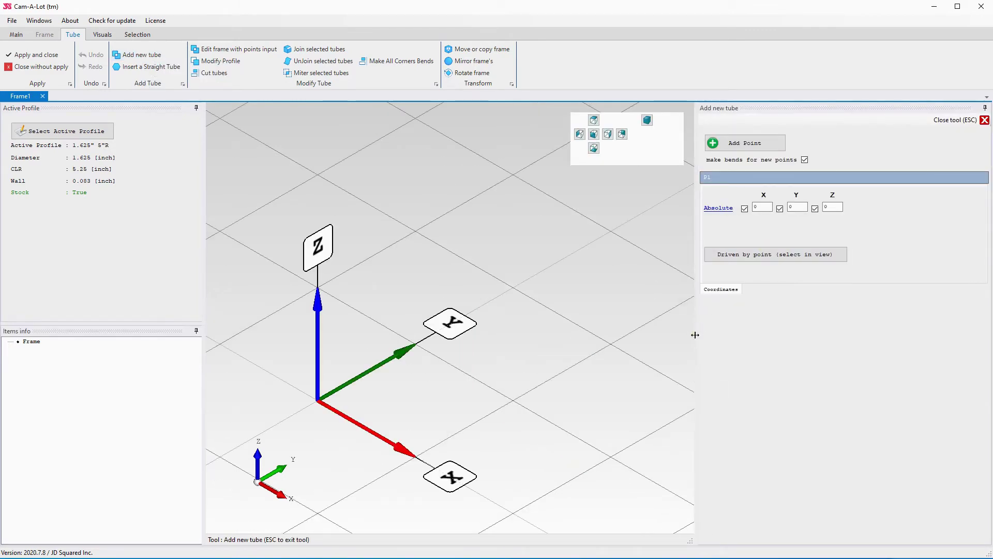
left_click_drag(695, 334, 783, 338)
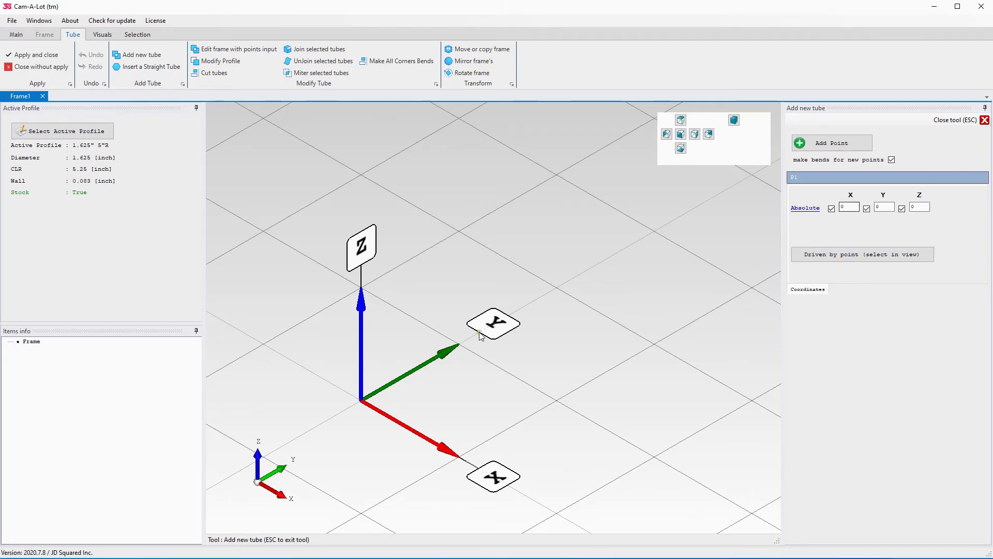
scroll(732, 295, "down", 5)
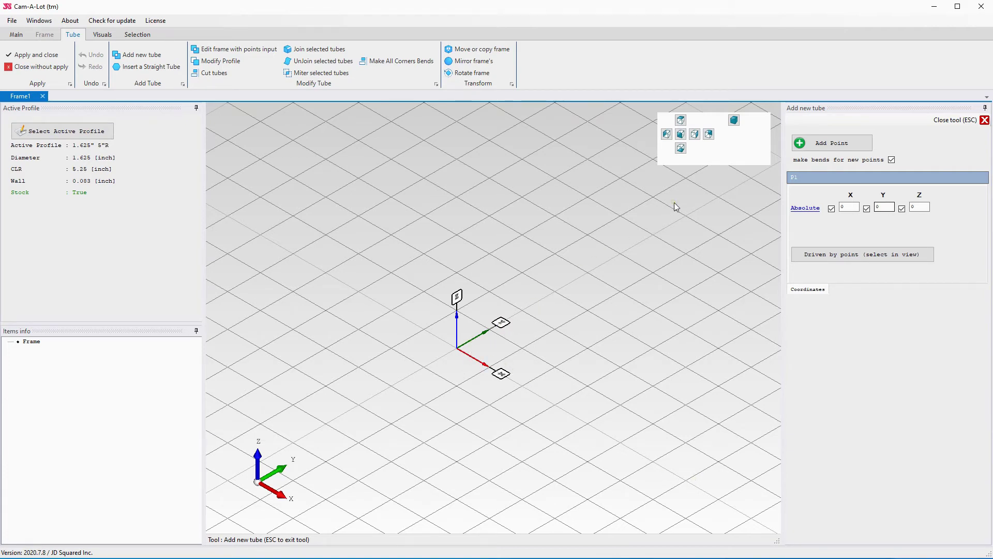
mouse_move(401, 399)
middle_mouse_down()
mouse_move(564, 392)
mouse_move(541, 443)
mouse_move(473, 421)
mouse_move(437, 356)
mouse_move(536, 365)
mouse_move(501, 405)
middle_mouse_up()
Return to the isometric view, zoomed and panned so the origin sits lower left.
mouse_move(622, 355)
middle_mouse_down()
mouse_move(714, 281)
mouse_move(714, 261)
mouse_move(681, 296)
middle_mouse_up()
left_click(734, 120)
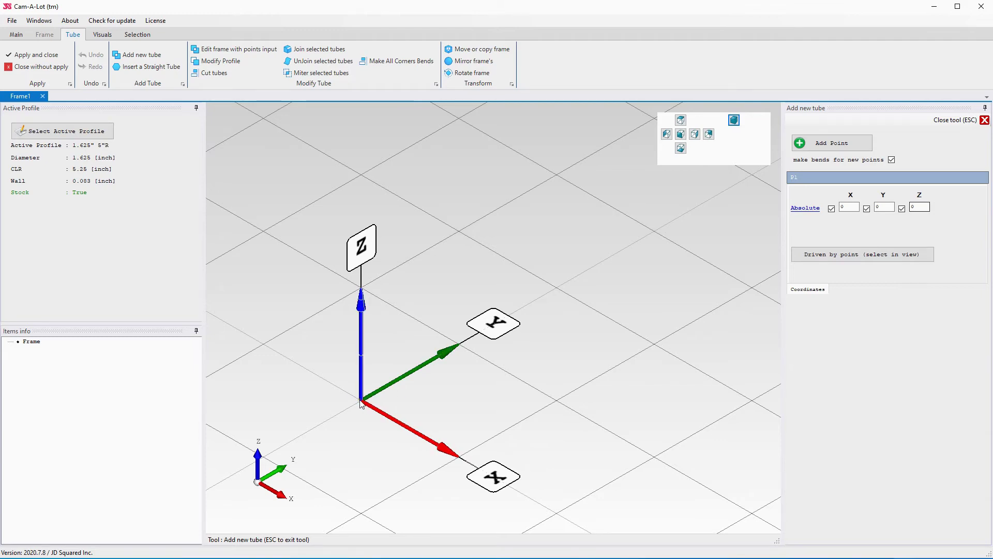
scroll(634, 283, "down", 2)
scroll(637, 281, "down", 1)
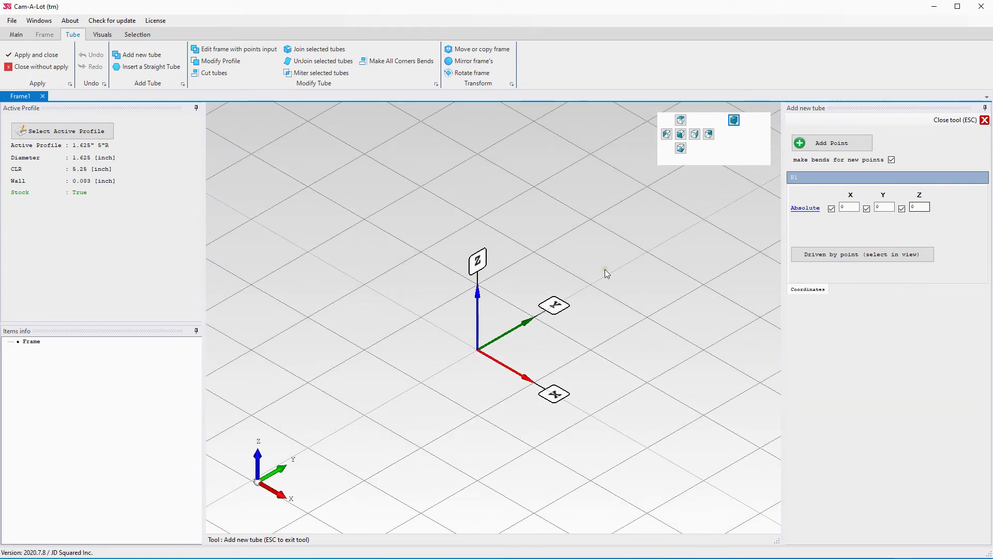
scroll(651, 325, "down", 1)
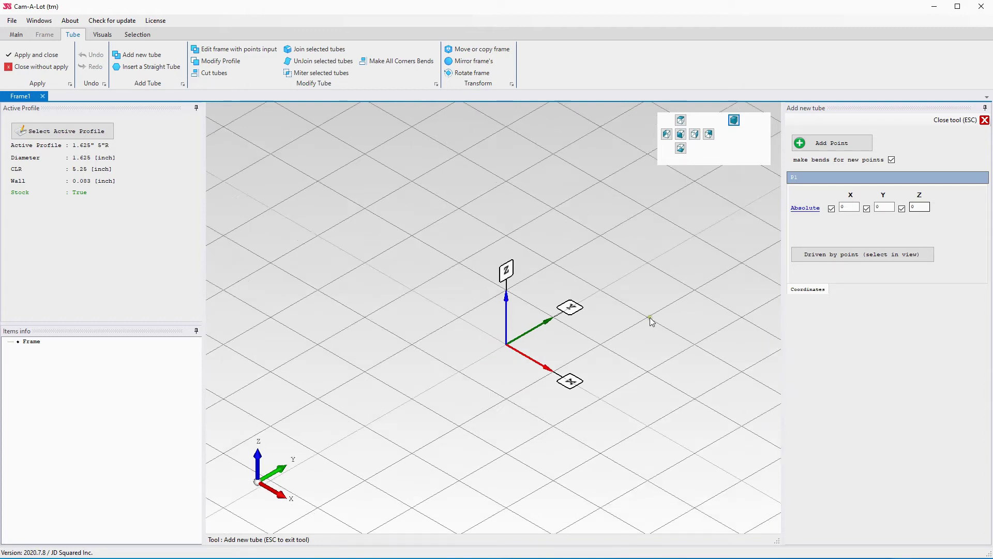
mouse_move(663, 292)
middle_mouse_down()
mouse_move(532, 336)
mouse_move(552, 365)
middle_mouse_up()
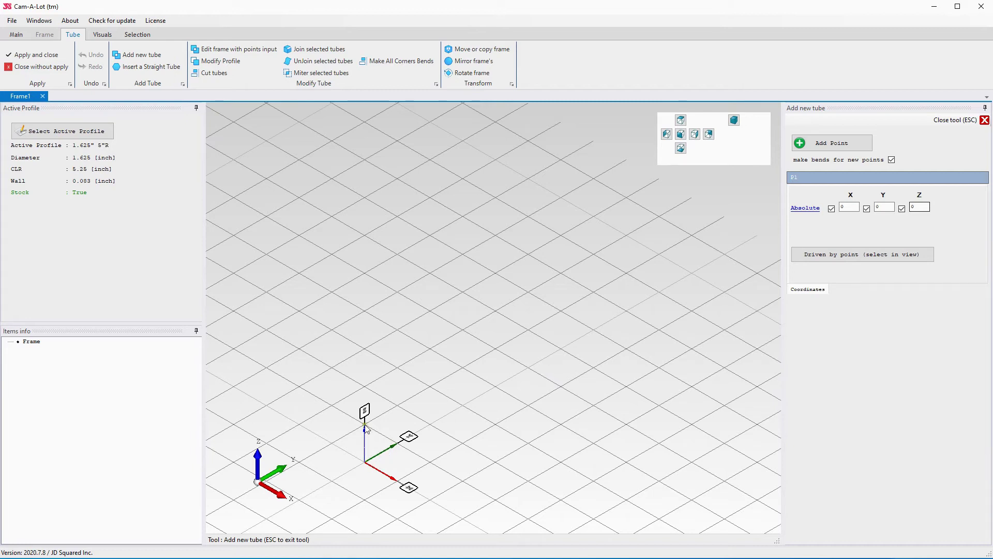
Add point P2 at absolute Z 24, rising straight up from the origin.
left_click(857, 145)
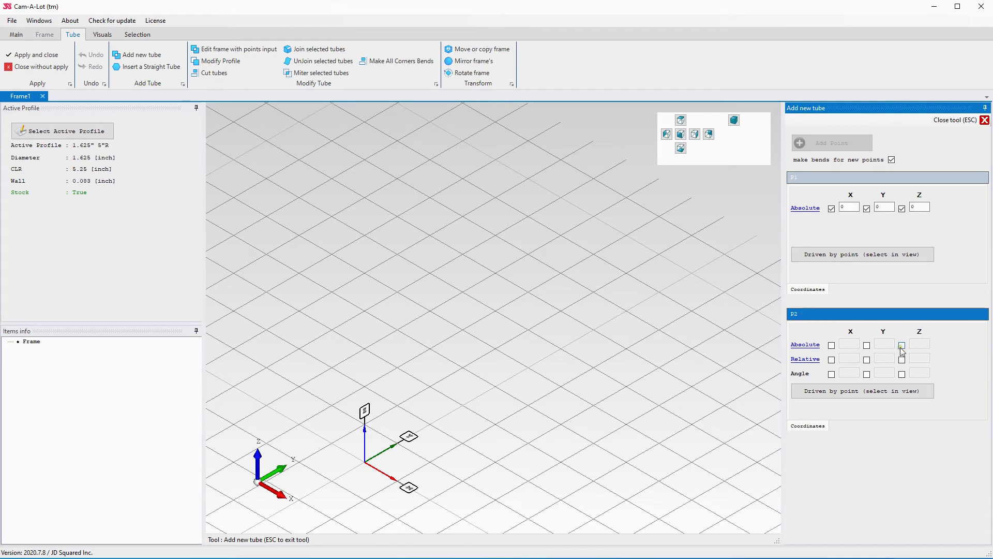
left_click(901, 345)
left_click(925, 345)
type("24")
key("Return")
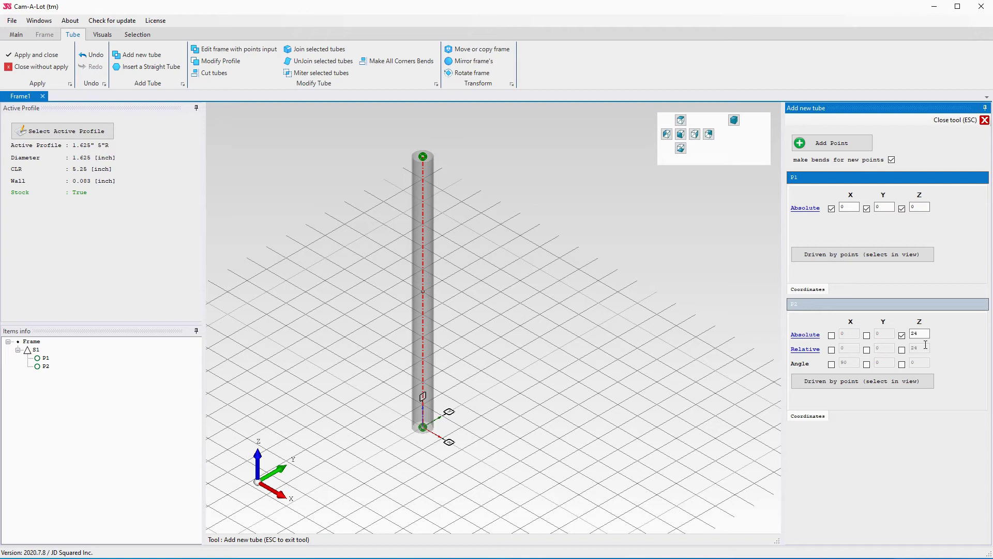
Try a relative Z of 30 for P2, revert to absolute 24, and add an empty P3.
left_click(902, 350)
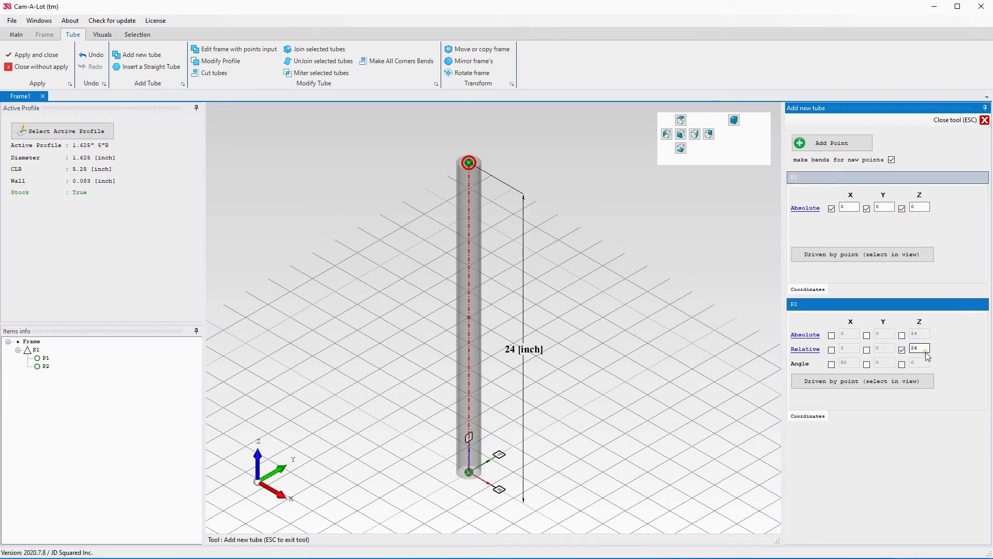
left_click(901, 349)
type("30")
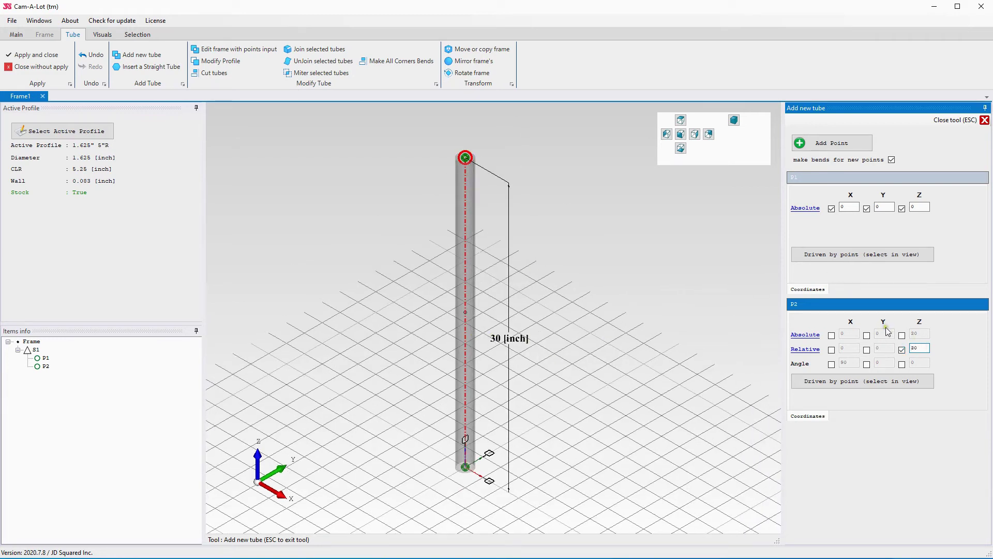
left_click(901, 335)
double_click(923, 333)
type("4")
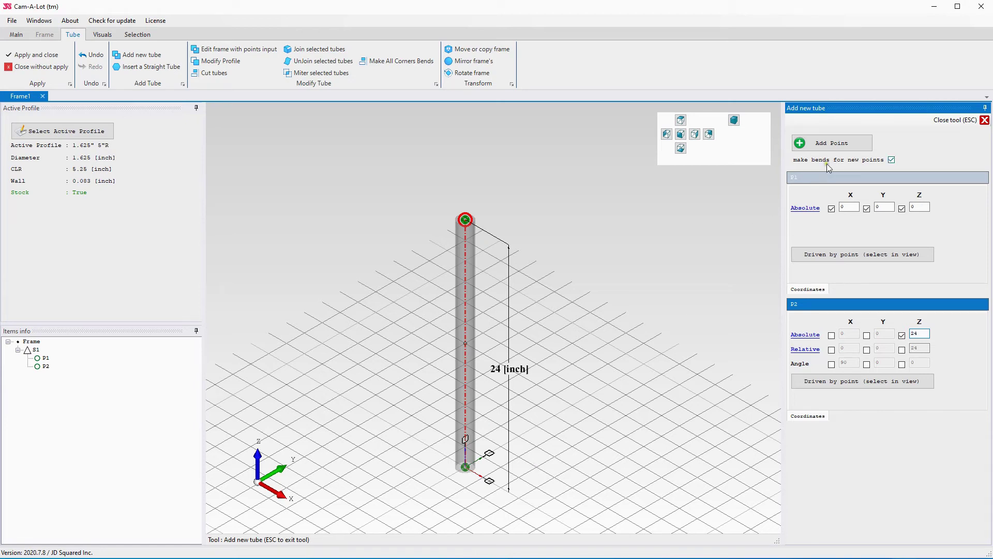
left_click(832, 143)
Set the third point P3 to an absolute height of Z 36.
left_click(832, 142)
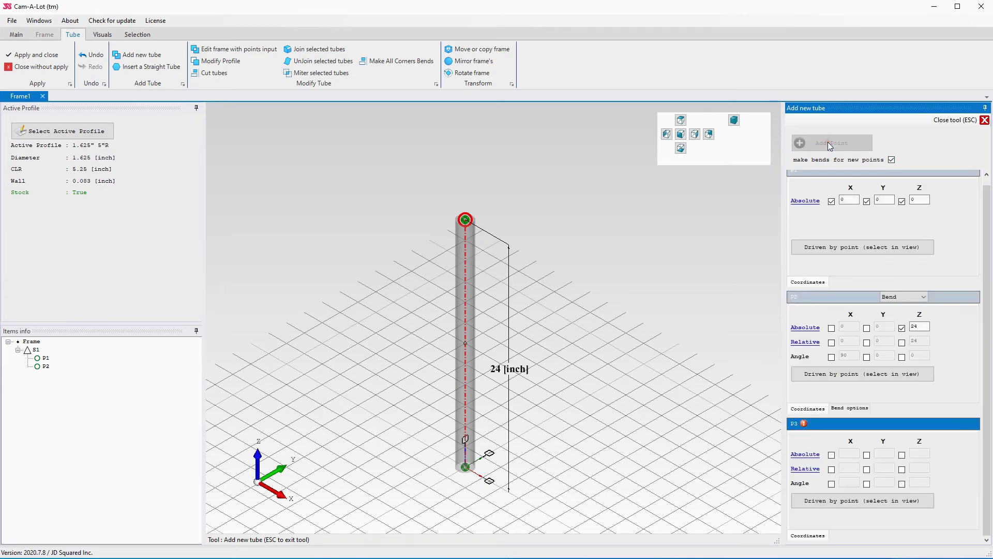
left_click(902, 455)
left_click(923, 454)
type("36")
key("Return")
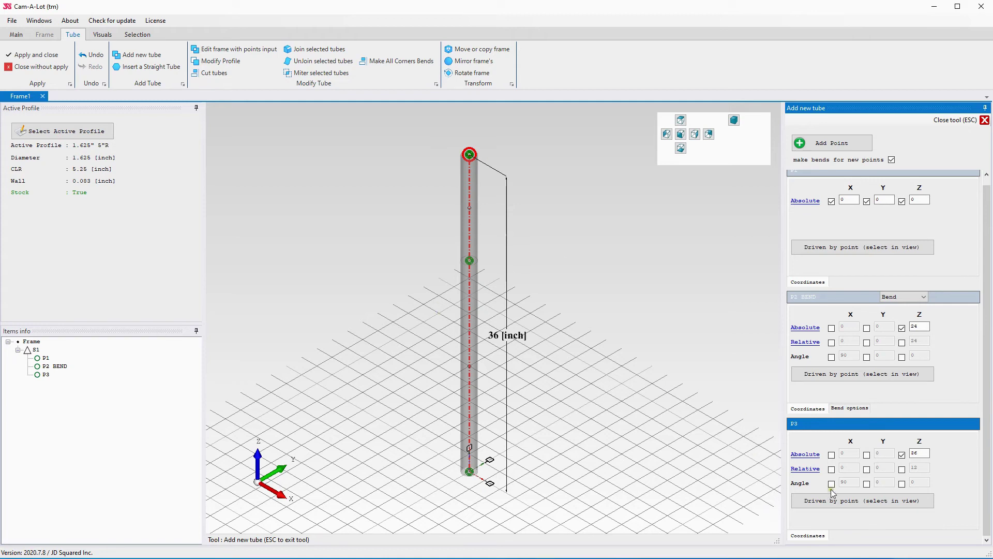
Give P3 a relative X offset of 4 inches, bending the tube at P2.
left_click(831, 469)
double_click(848, 468)
type("4")
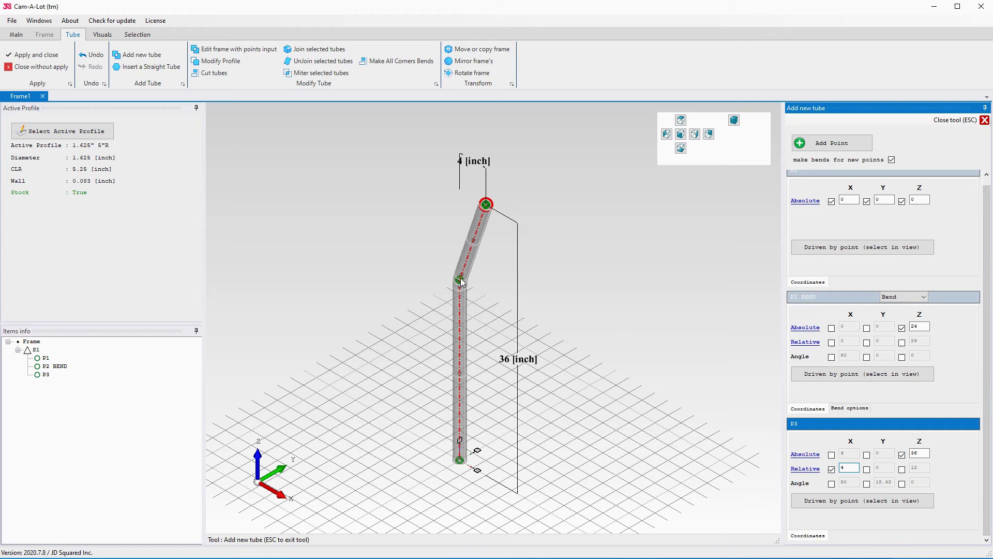
double_click(851, 467)
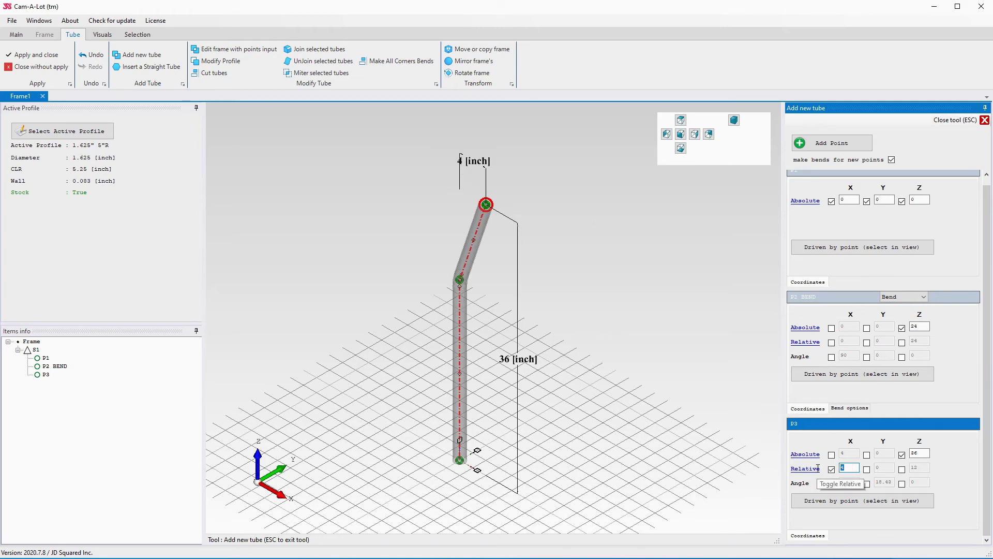
type("12")
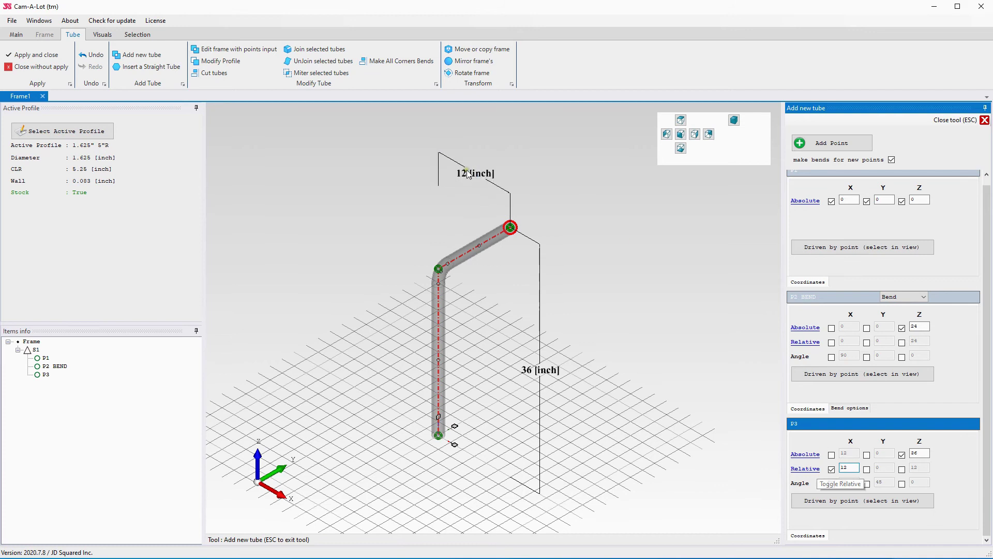
double_click(848, 468)
type("4")
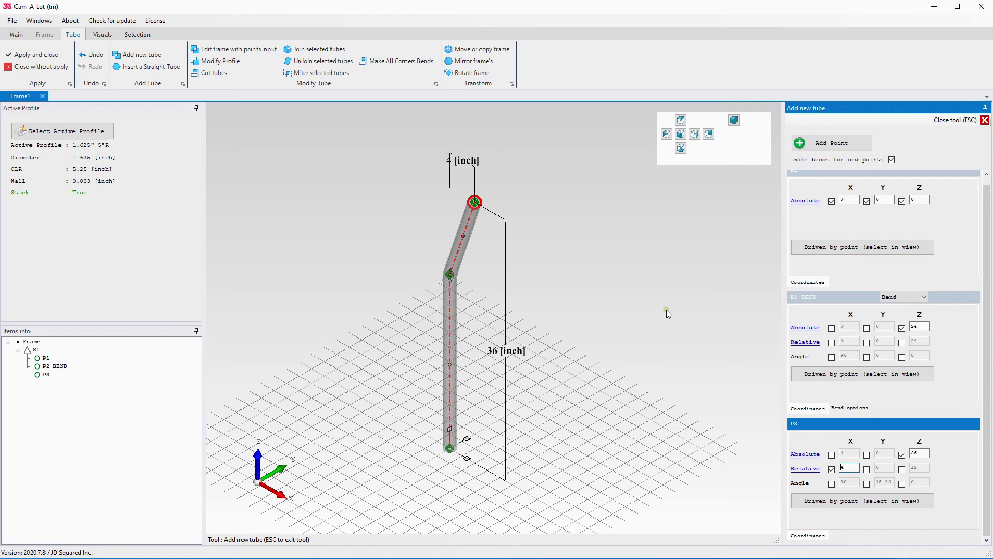
Add P4 with a relative X offset of 40 inches for the top run.
left_click(839, 146)
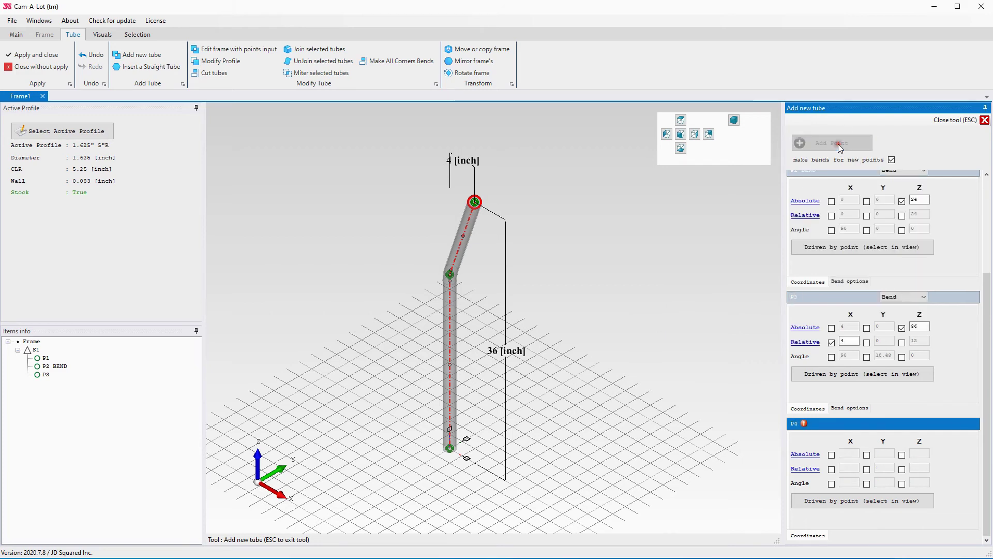
left_click(830, 470)
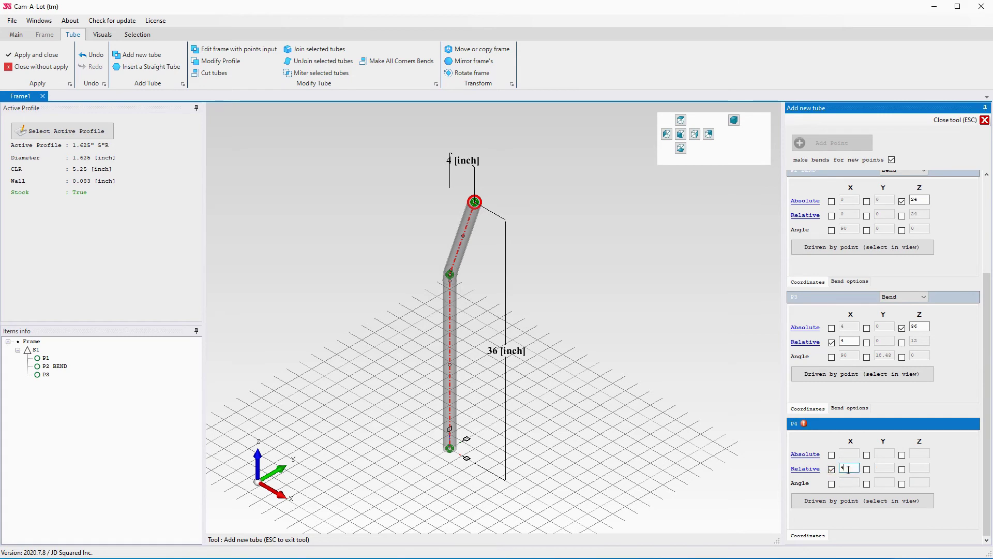
type("0")
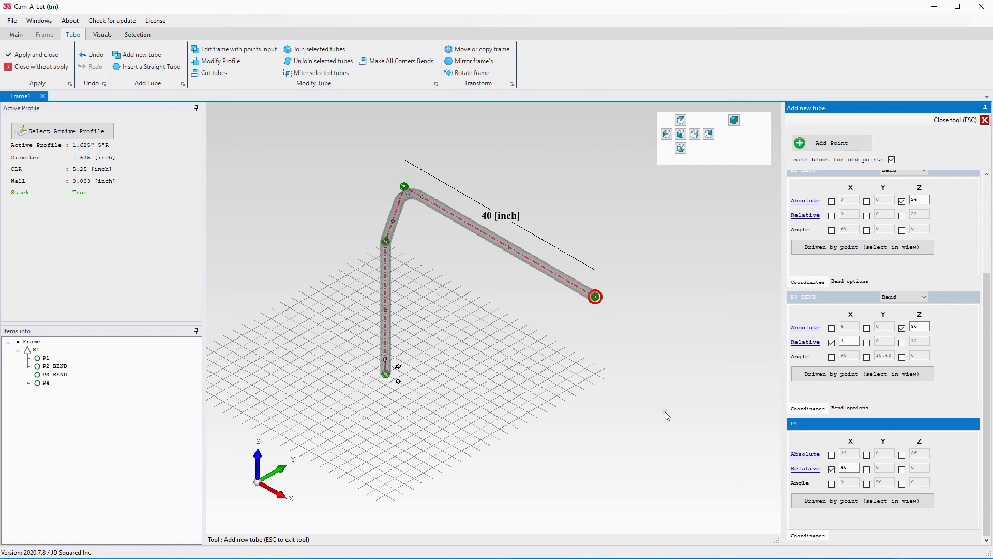
Add P5 at an absolute height of Z 24.
left_click(828, 144)
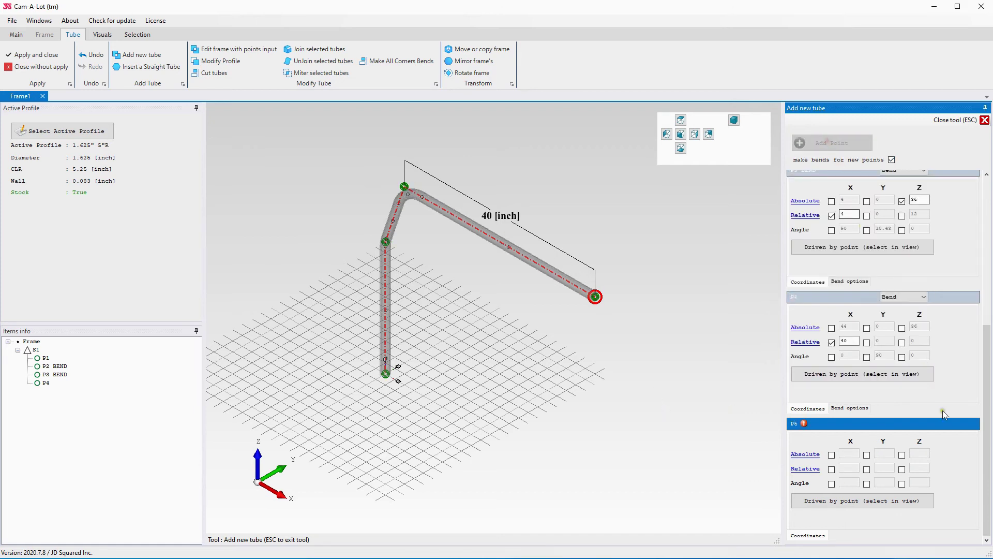
left_click(902, 456)
left_click(385, 247)
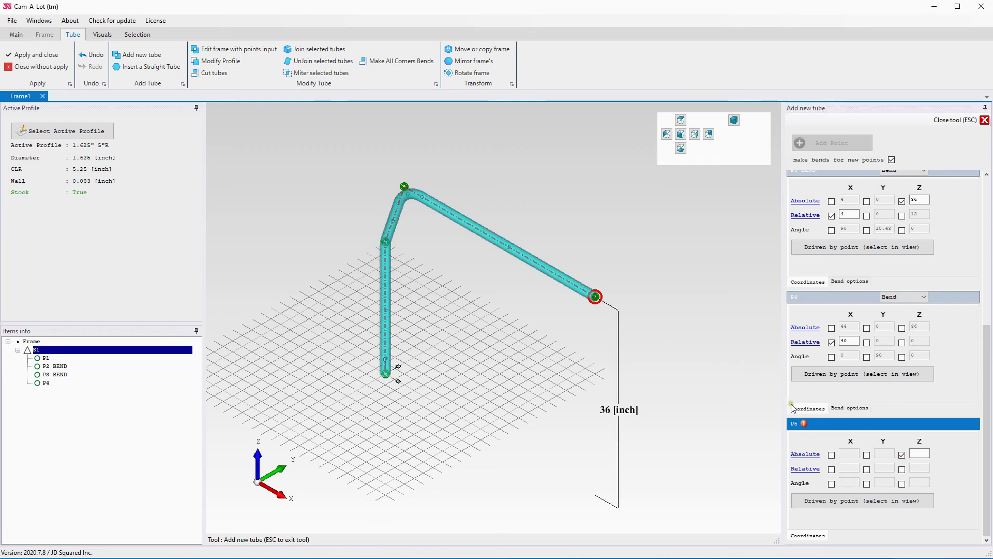
left_click(919, 453)
type("36")
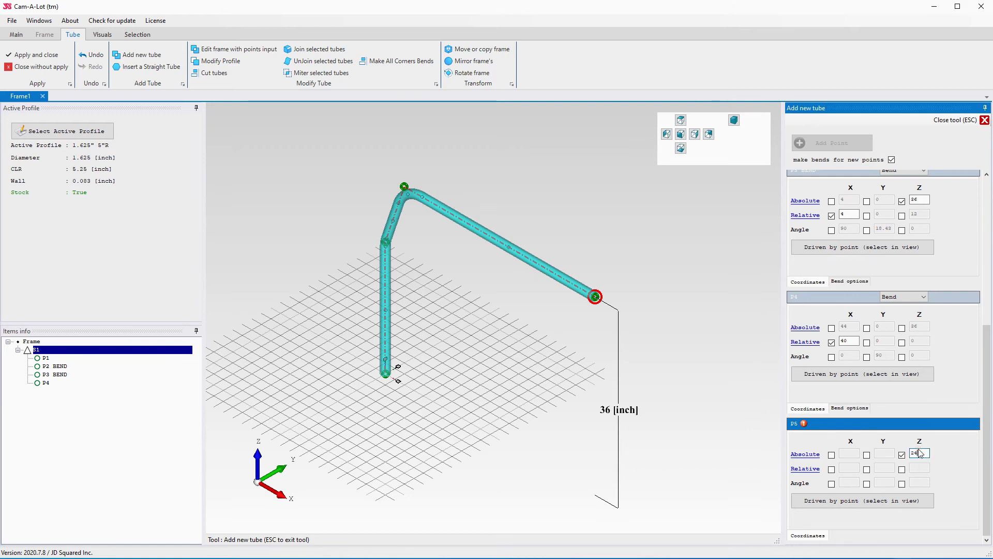
key("Return")
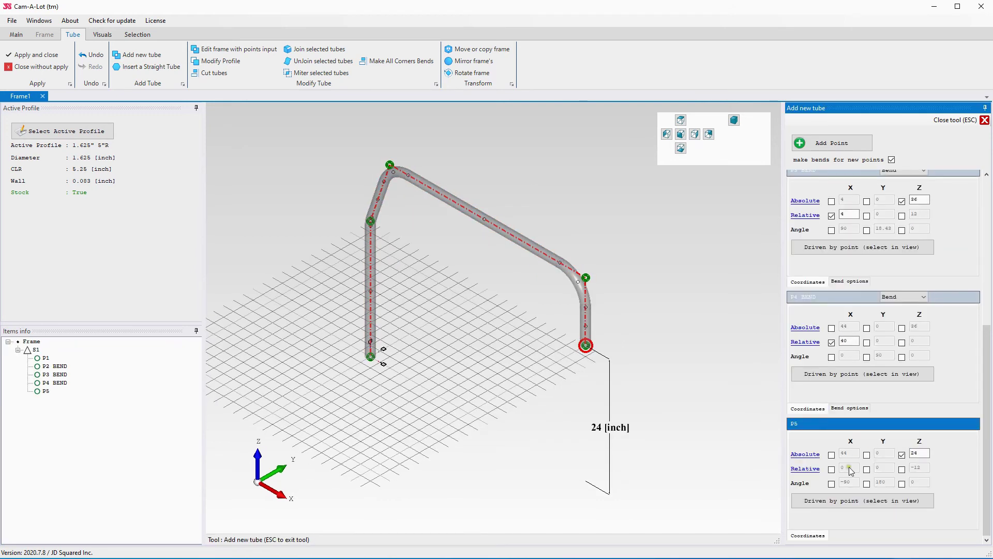
Give P5 a relative X offset of 4 inches so the tube turns down.
left_click(832, 468)
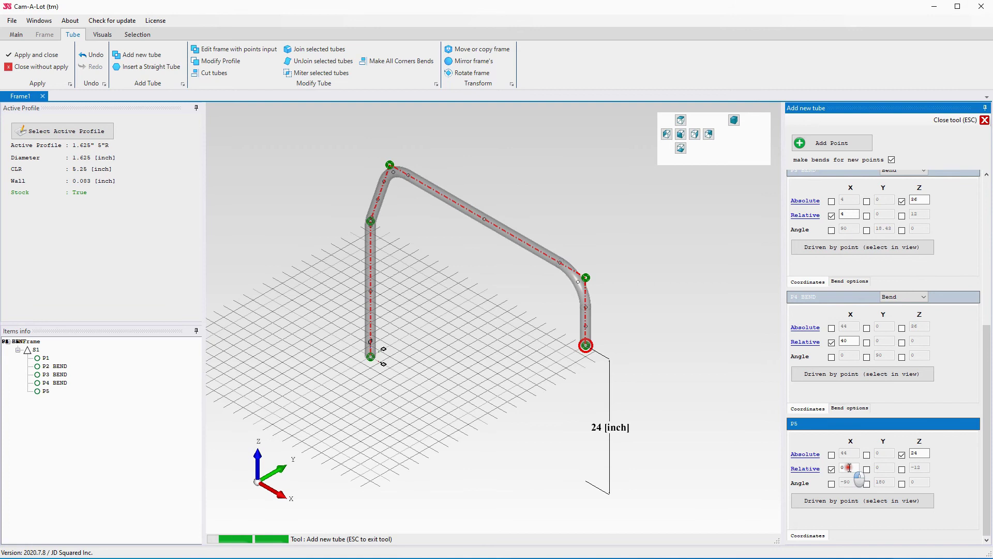
double_click(850, 468)
type("4")
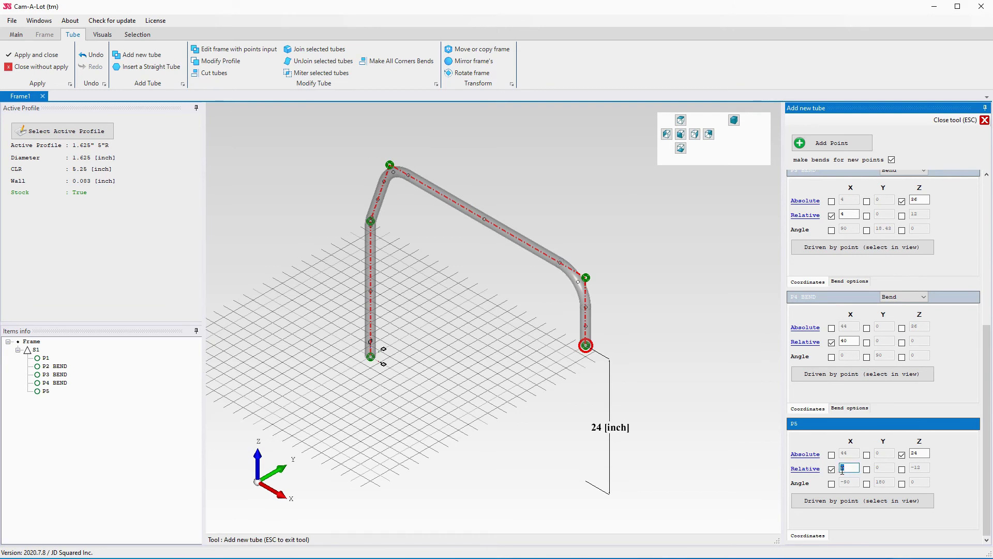
key("Return")
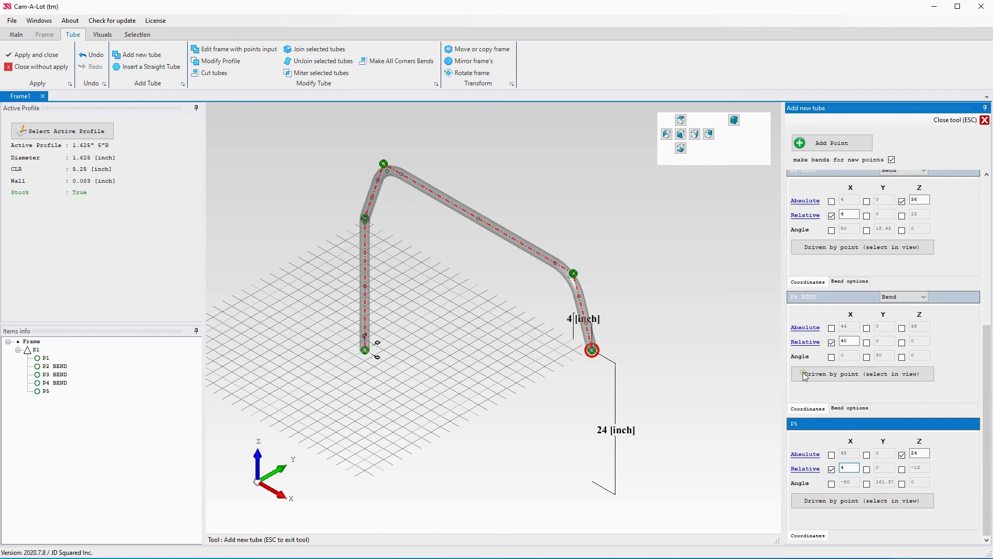
Add P6 at absolute Z 0 and orbit to inspect the finished arch.
left_click(828, 144)
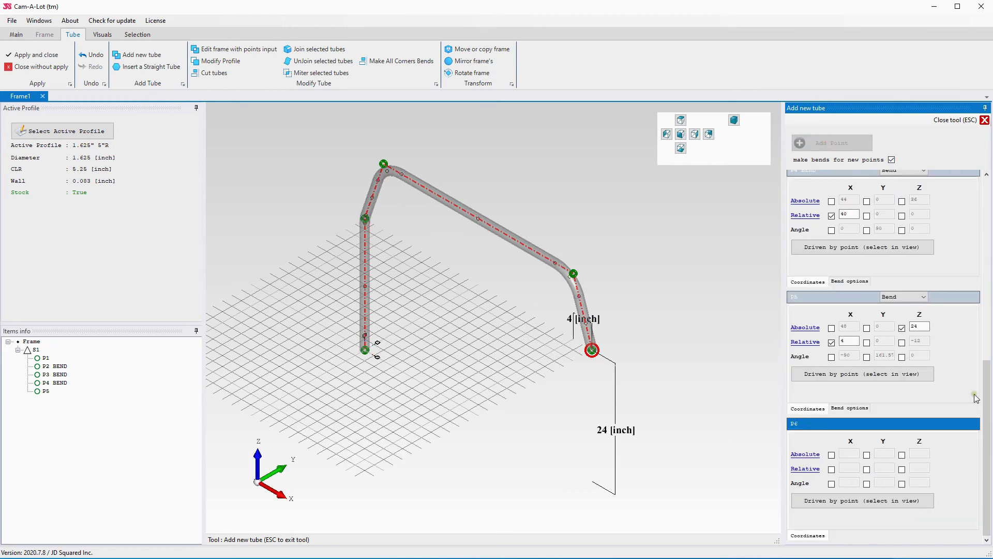
left_click(901, 455)
type("0")
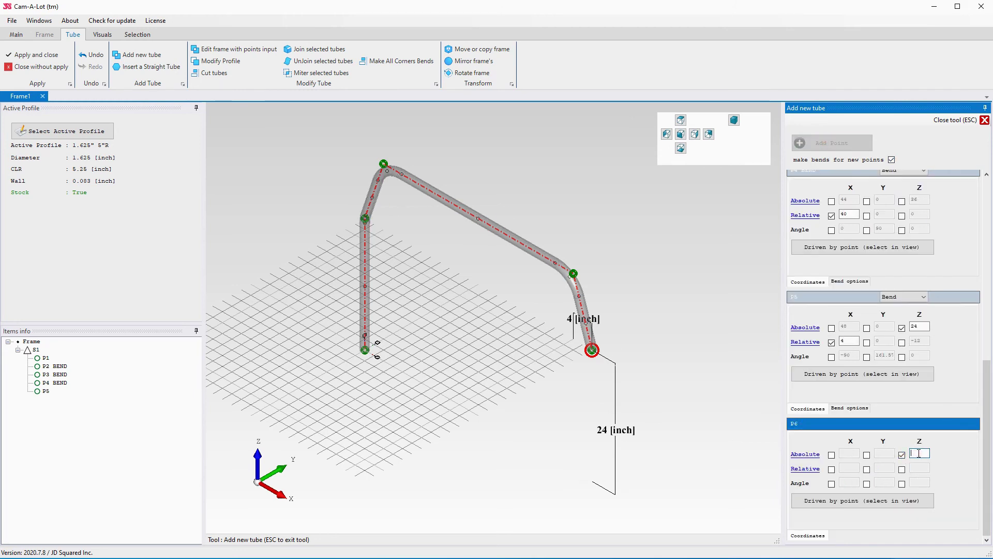
key("Return")
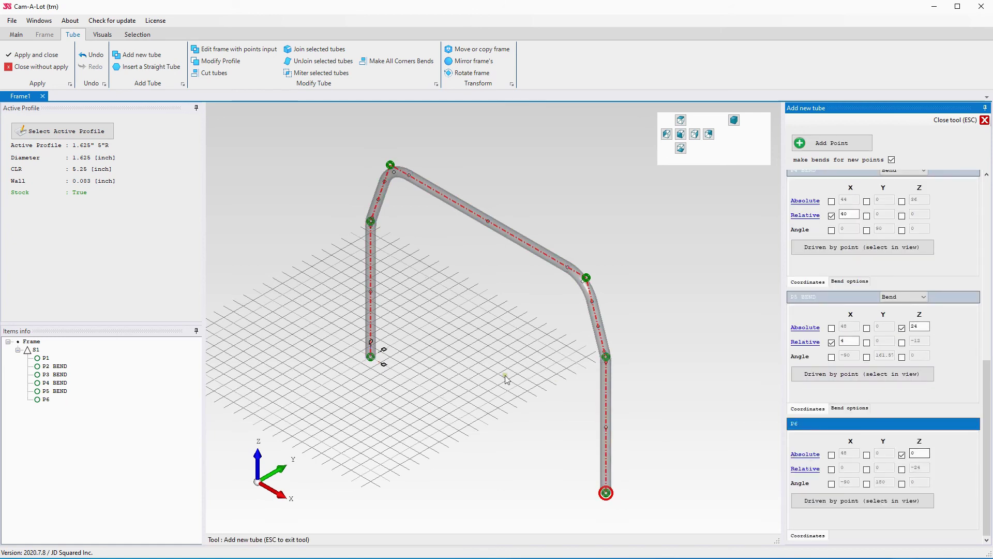
middle_click_drag(540, 369, 501, 339)
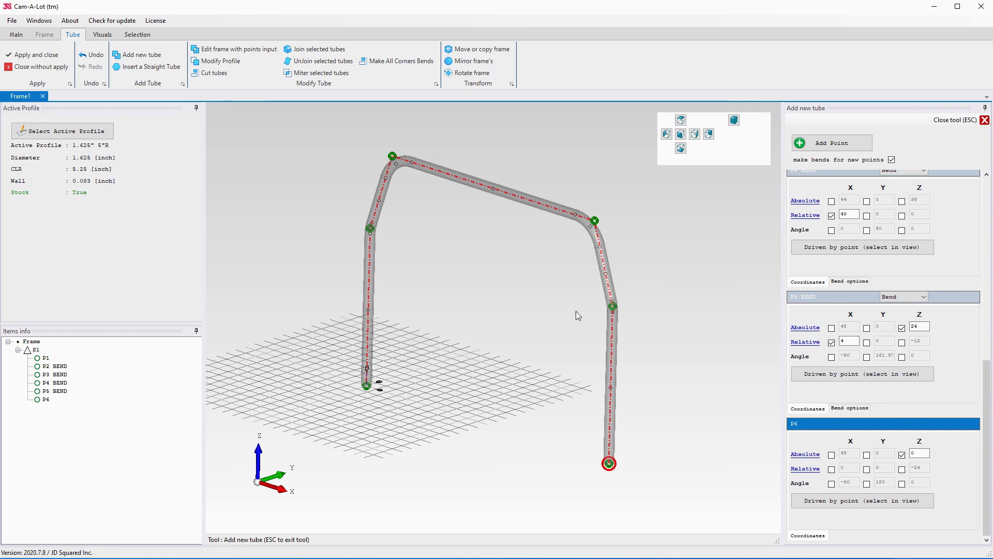
Change P4's relative X offset from 40 to 60 inches.
left_click(595, 221)
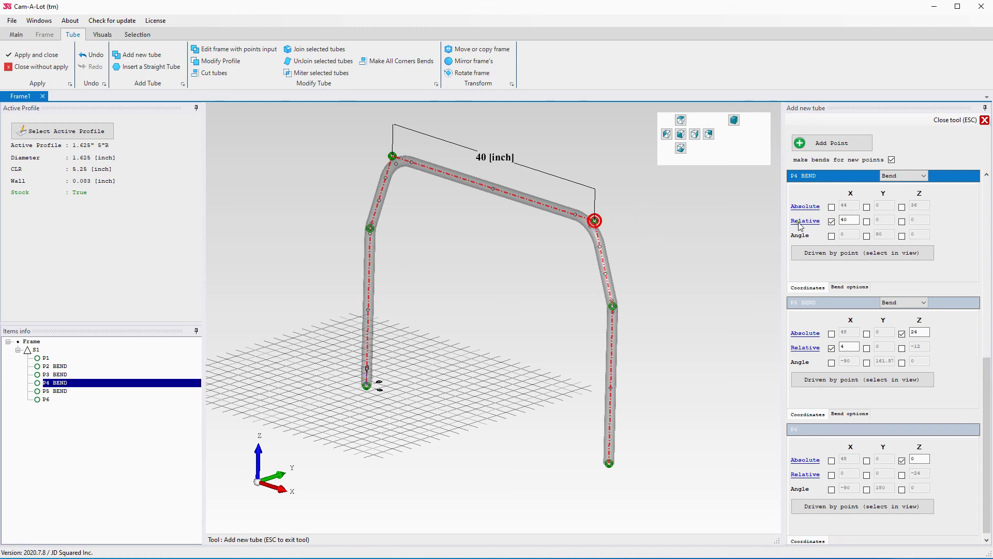
left_click(842, 217)
key("Return")
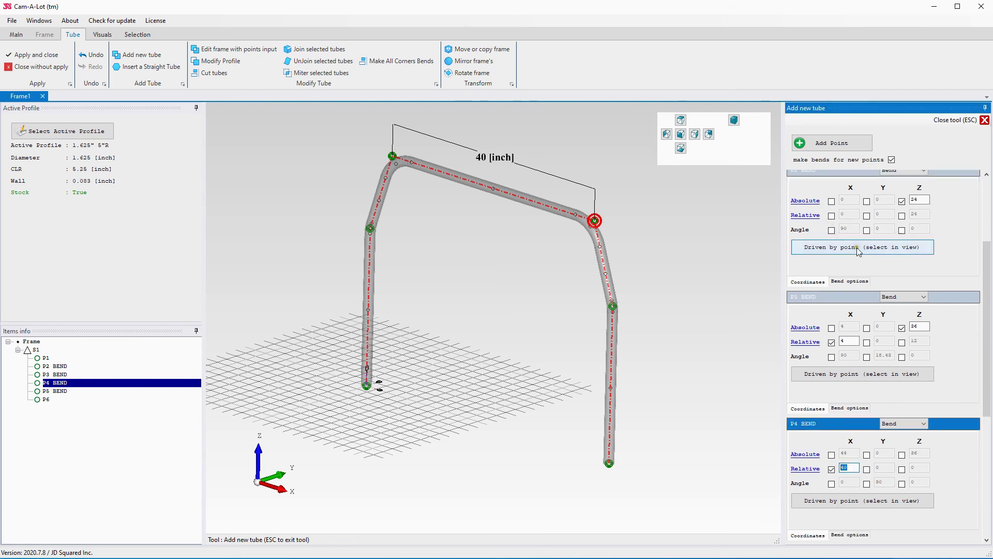
type("60")
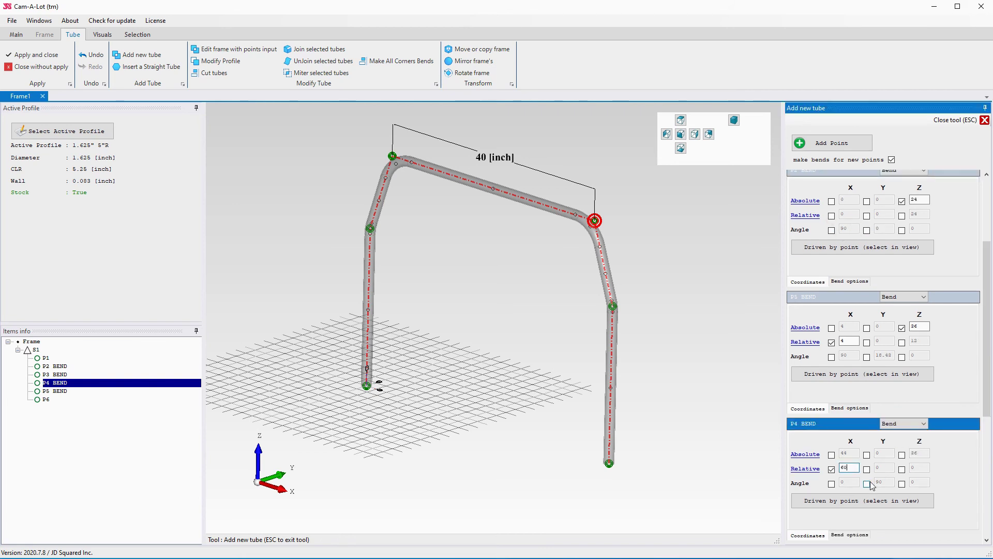
key("Return")
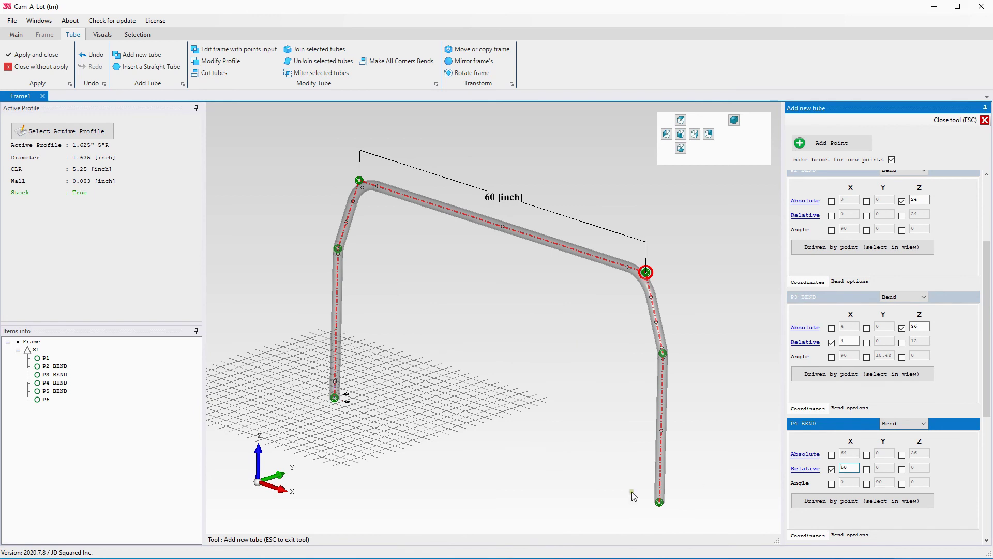
left_click(522, 312)
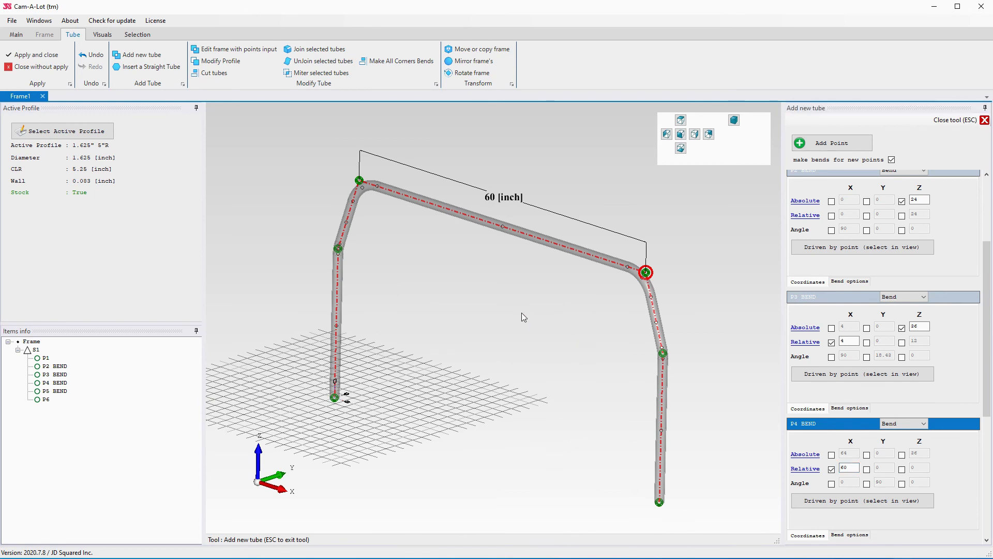